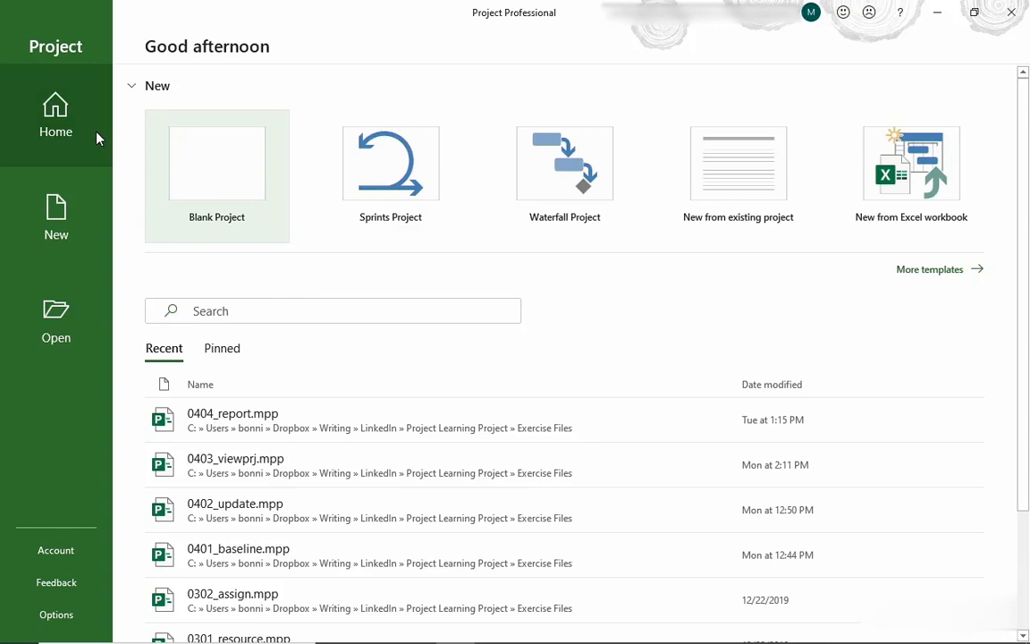
Create a new blank project and set its start date to 4/12/2021
{"action": "left_click", "coordinate": [215, 176]}
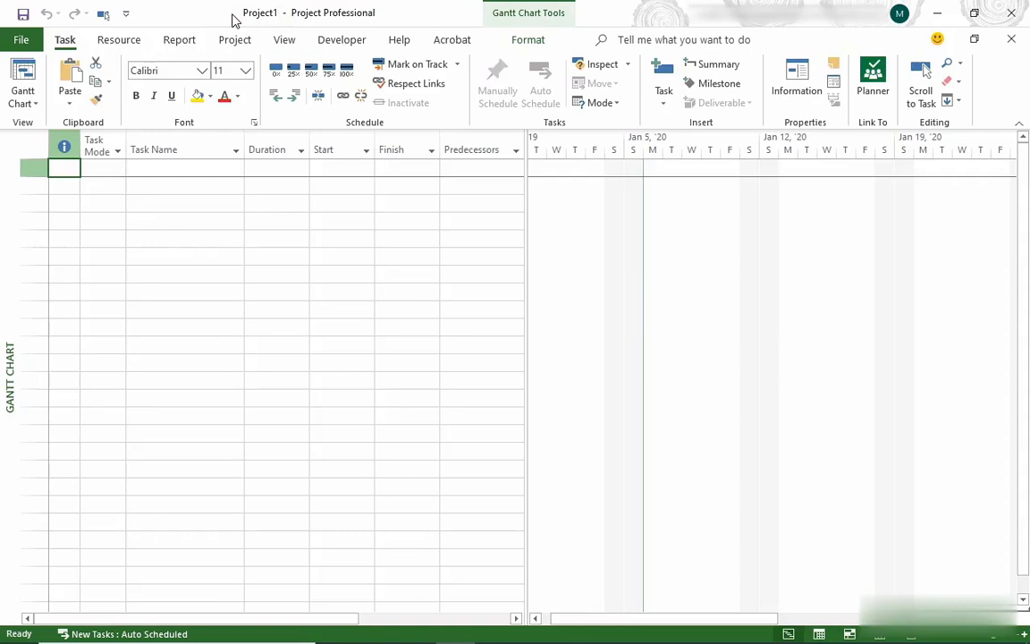
{"action": "key", "text": "ctrl+n"}
{"action": "left_click", "coordinate": [234, 42]}
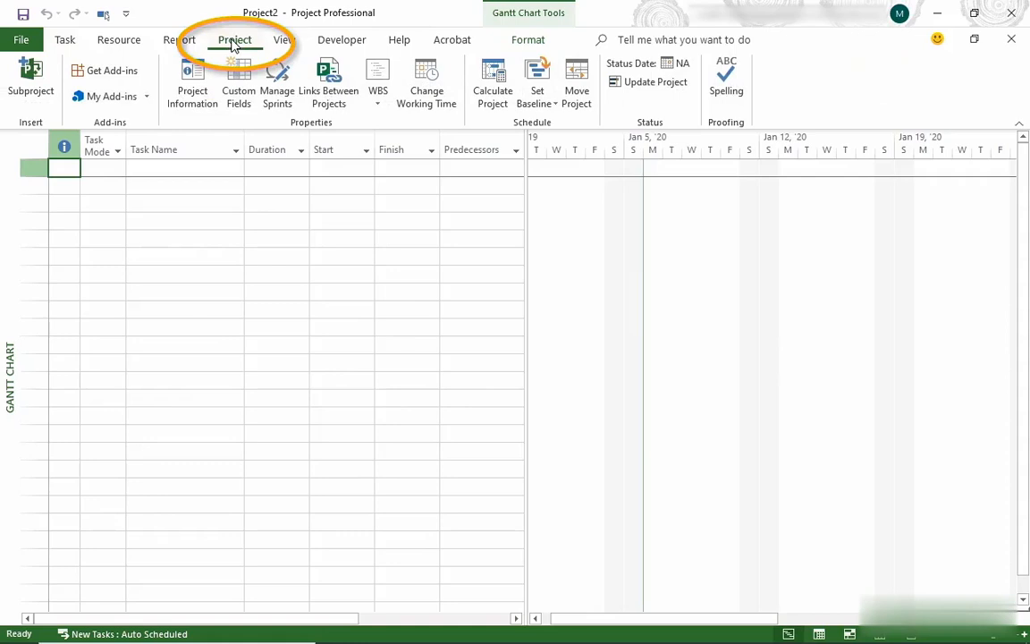
{"action": "left_click", "coordinate": [190, 97]}
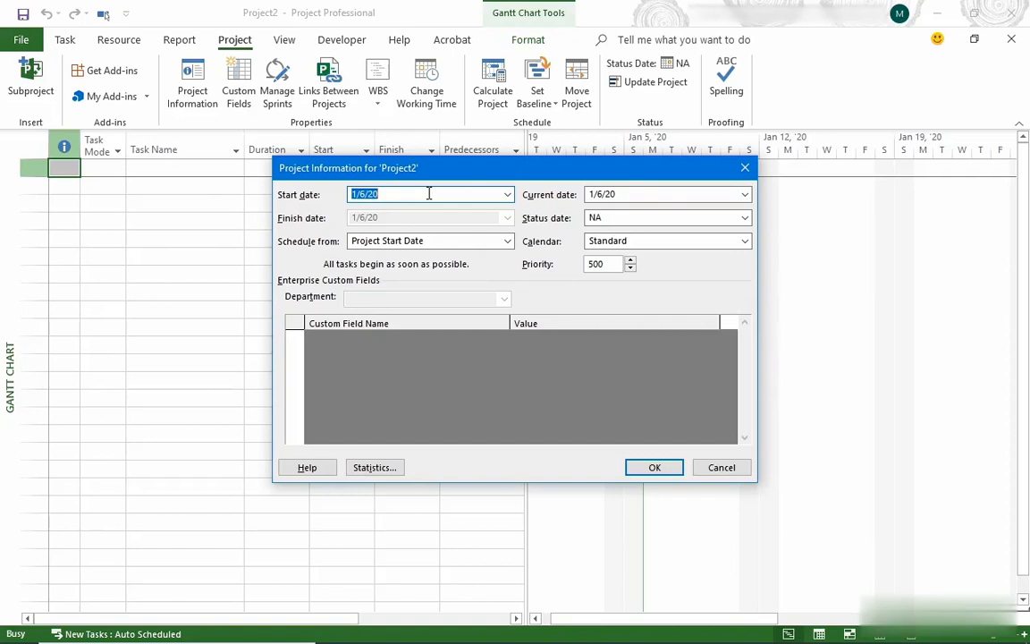
{"action": "type", "text": "4/12/2021"}
{"action": "left_click", "coordinate": [656, 467]}
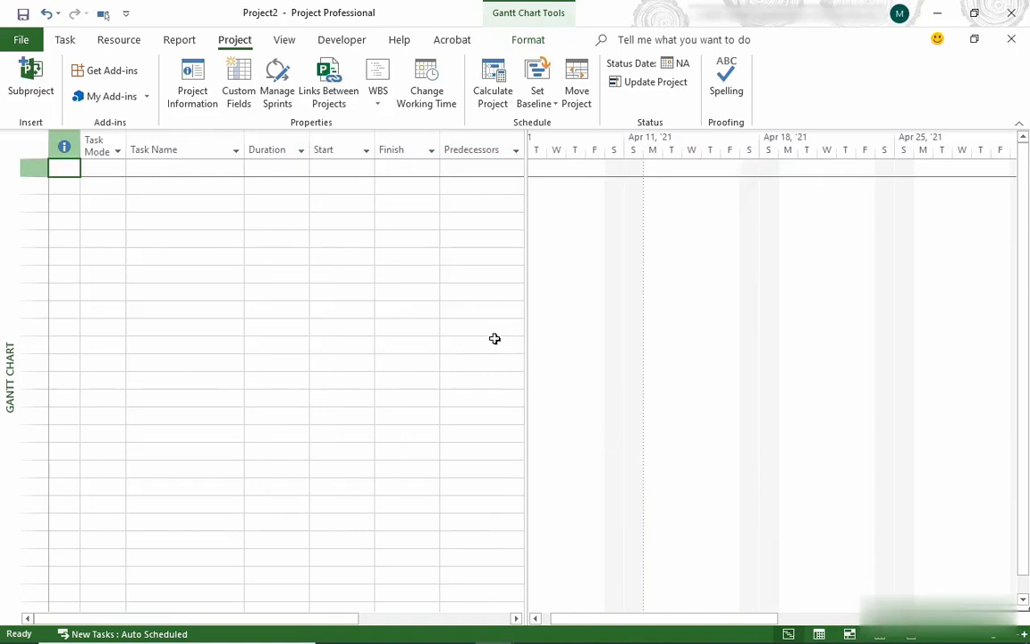
Save the project as Learning in the Exercise Files folder on the Desktop
{"action": "left_click", "coordinate": [24, 42]}
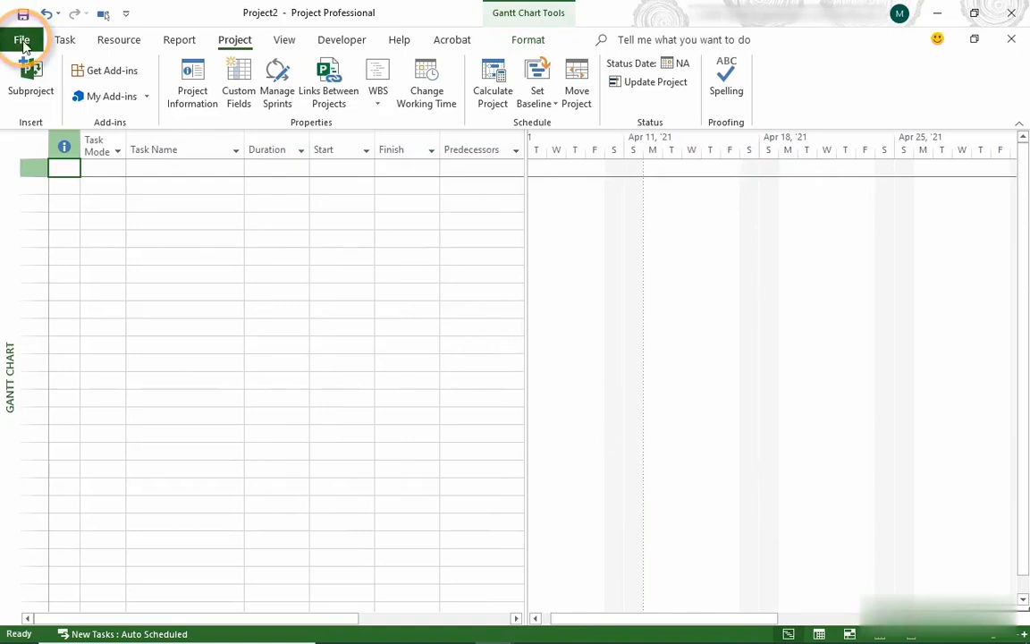
{"action": "left_click", "coordinate": [49, 227]}
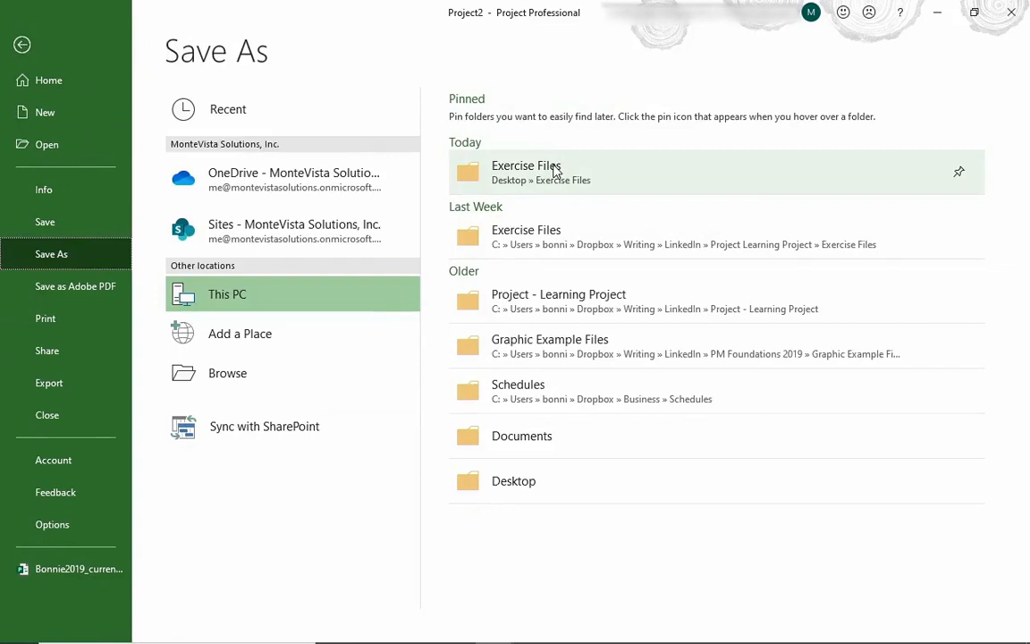
{"action": "left_click", "coordinate": [536, 170]}
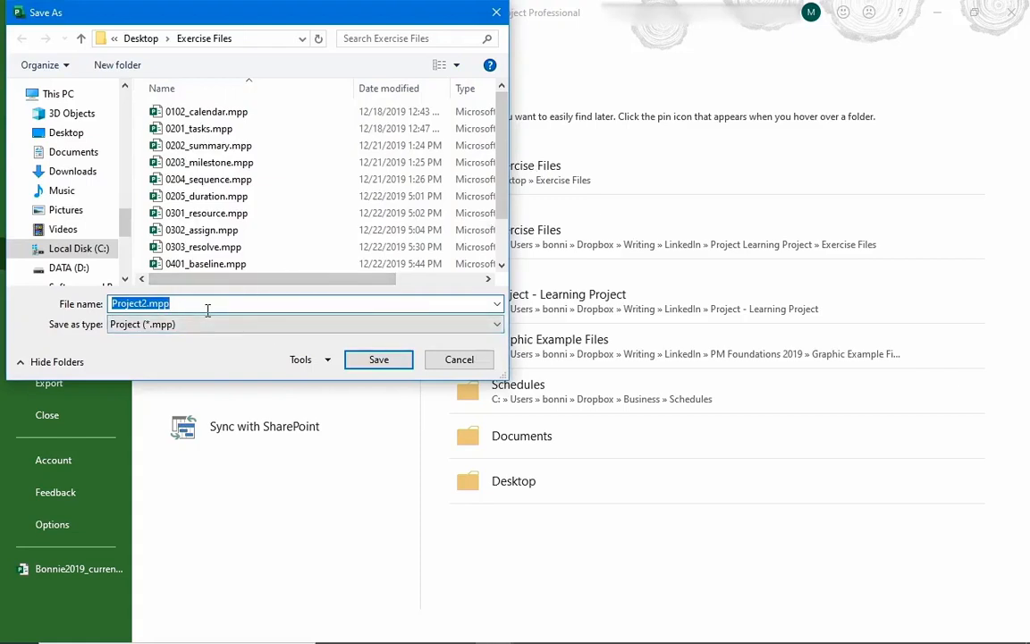
{"action": "type", "text": "Le"}
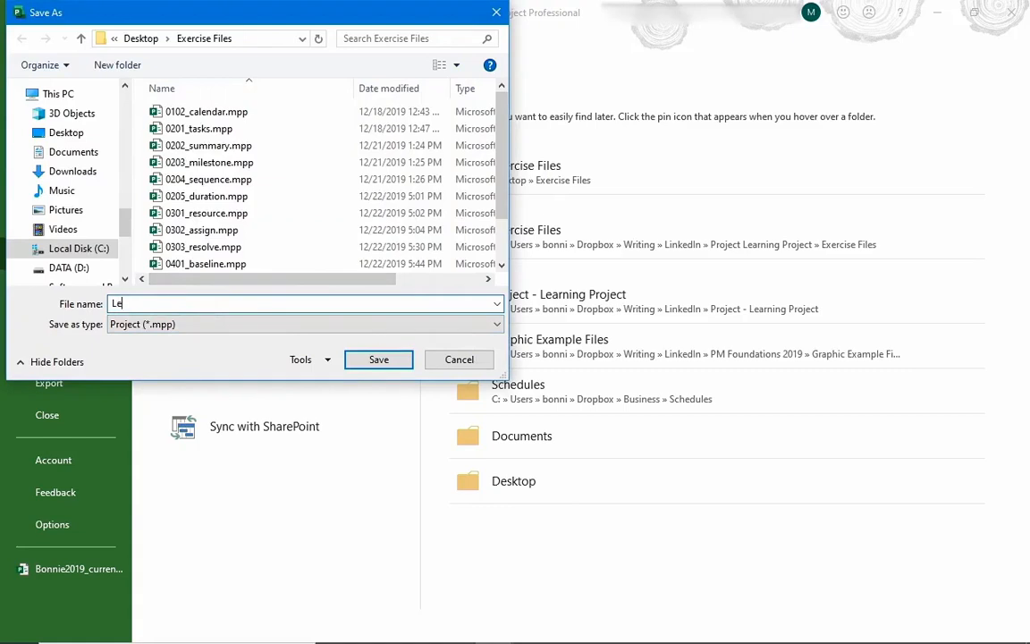
{"action": "type", "text": "arning"}
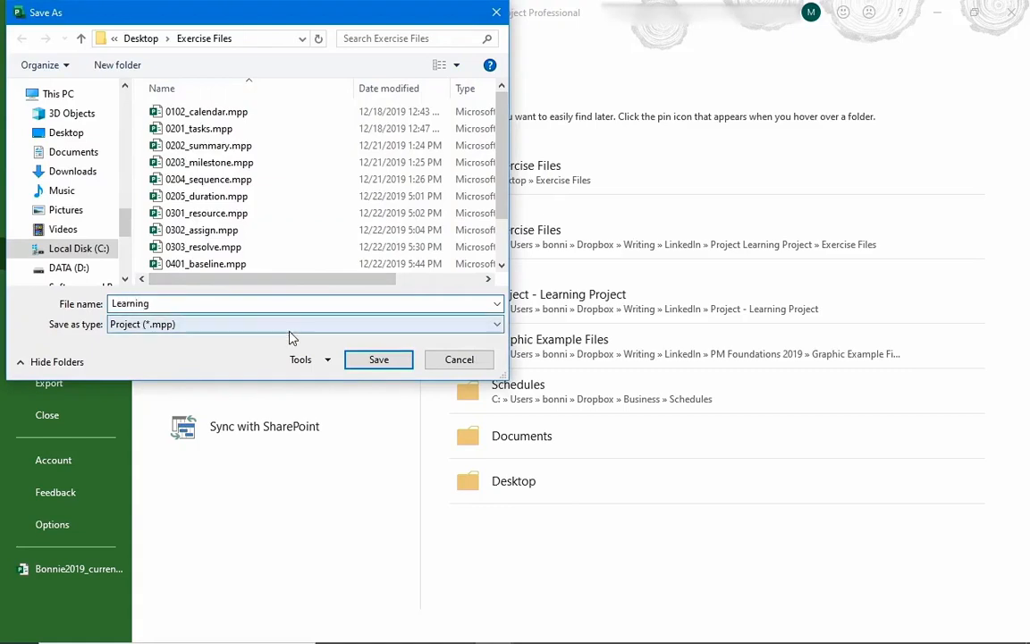
{"action": "left_click", "coordinate": [379, 360]}
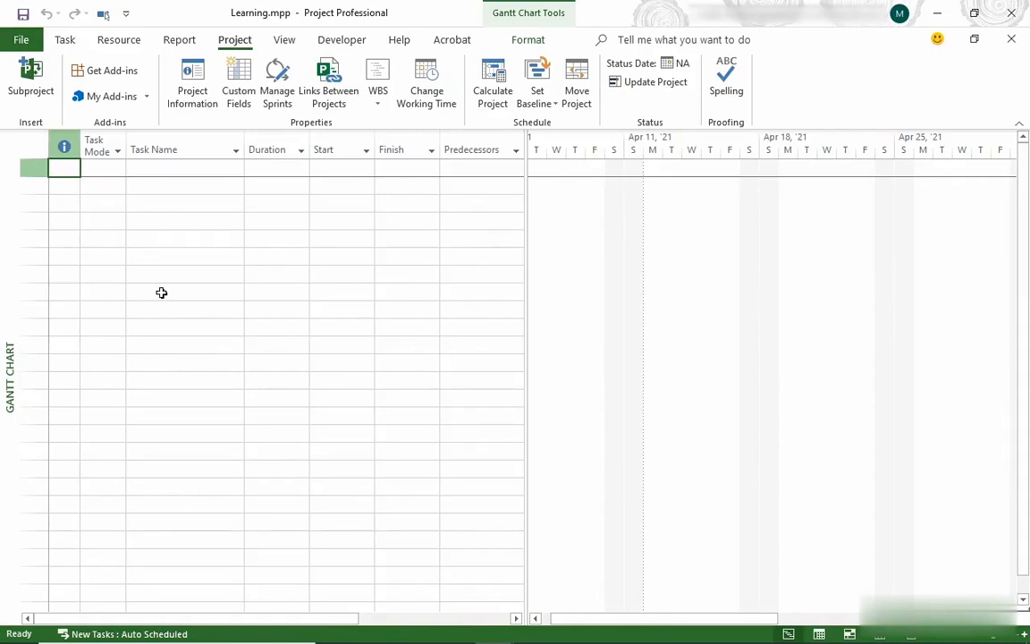
{"action": "left_click", "coordinate": [21, 39]}
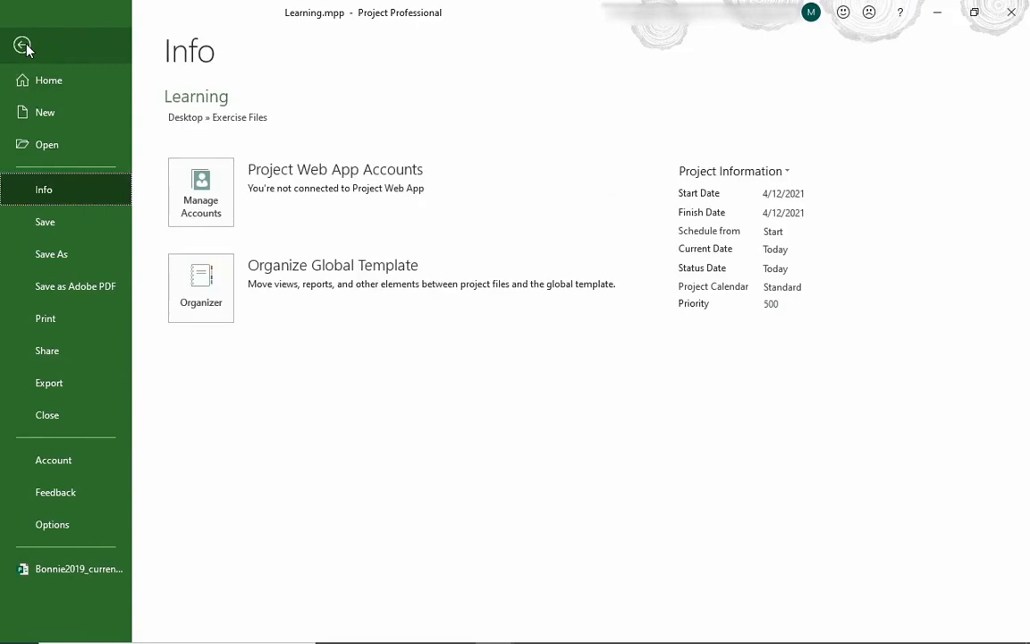
{"action": "left_click", "coordinate": [47, 223]}
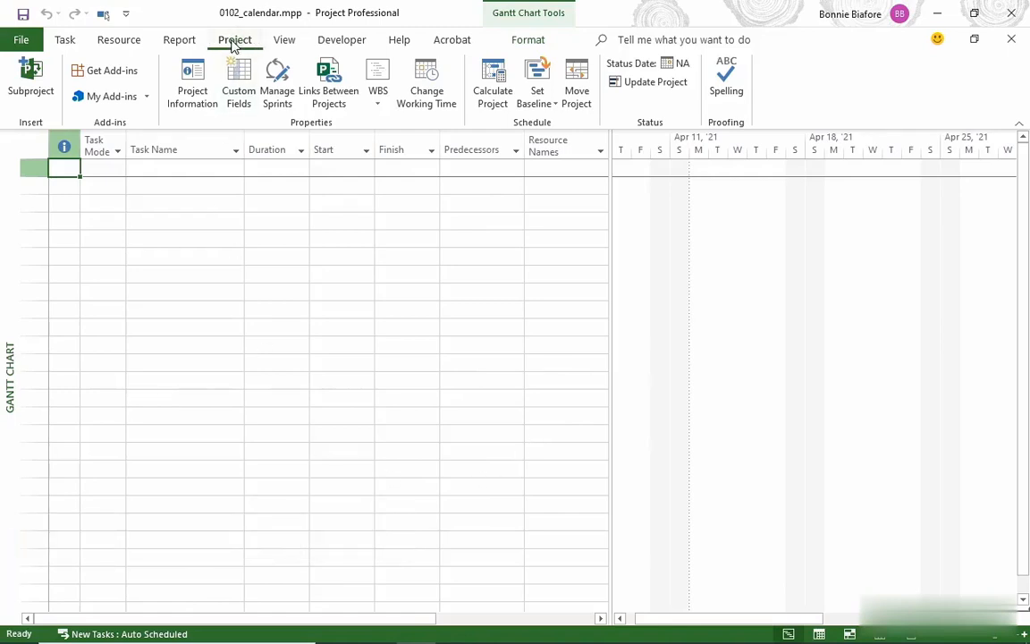
Examine Monday's working times in the default work week of the Standard project calendar
{"action": "left_click", "coordinate": [437, 97]}
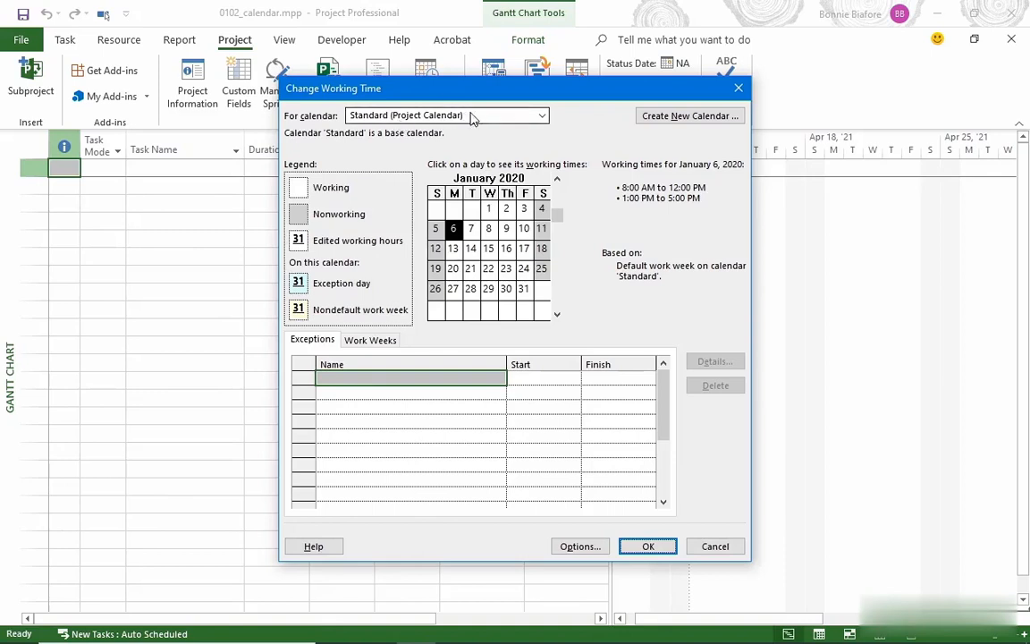
{"action": "left_click", "coordinate": [378, 342]}
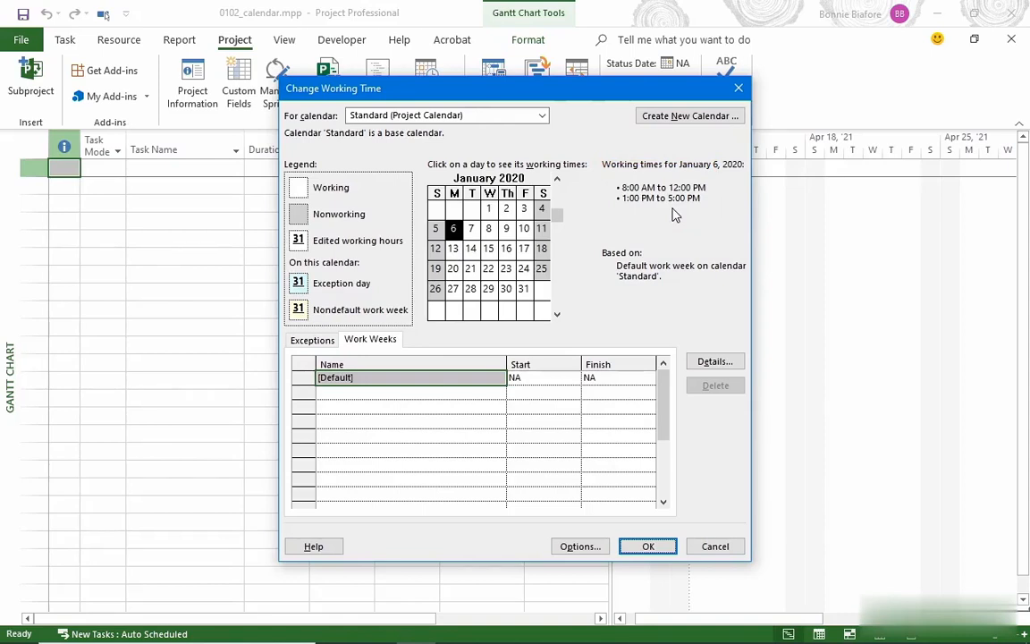
{"action": "left_click", "coordinate": [714, 362]}
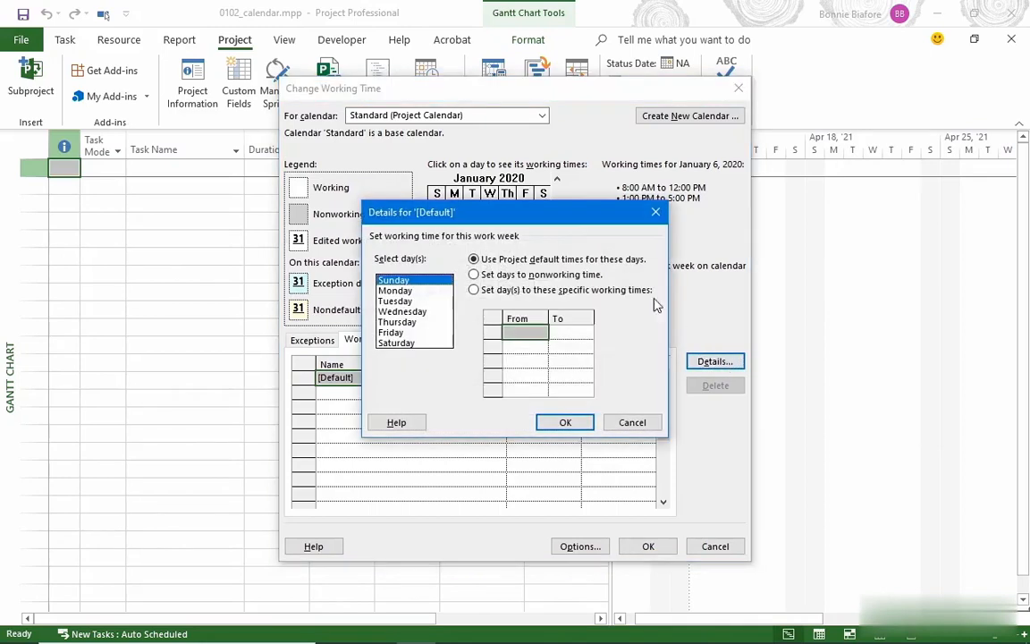
{"action": "left_click", "coordinate": [411, 292]}
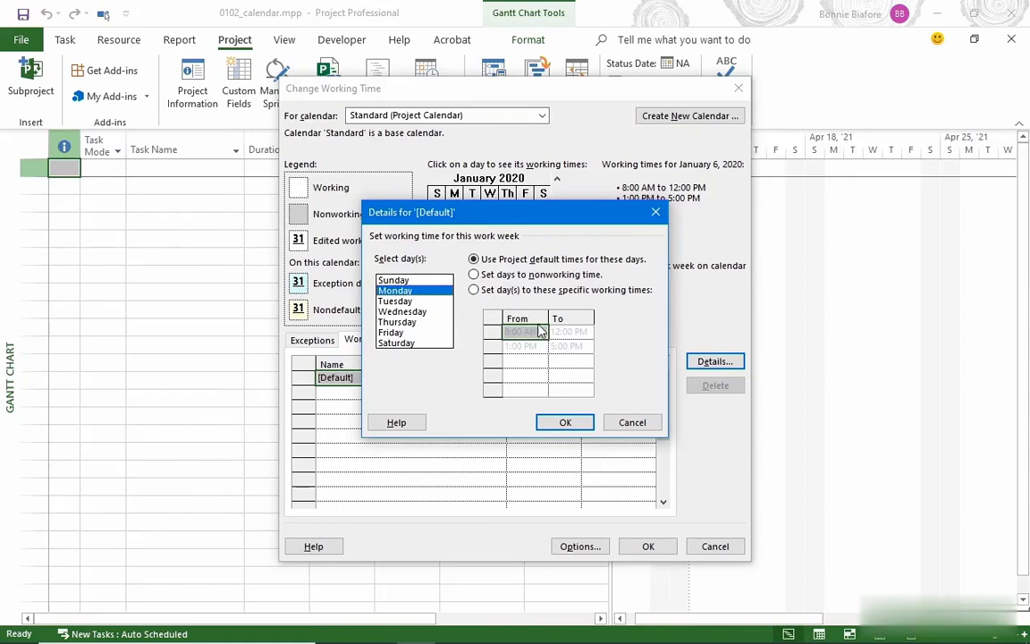
{"action": "left_click", "coordinate": [636, 422]}
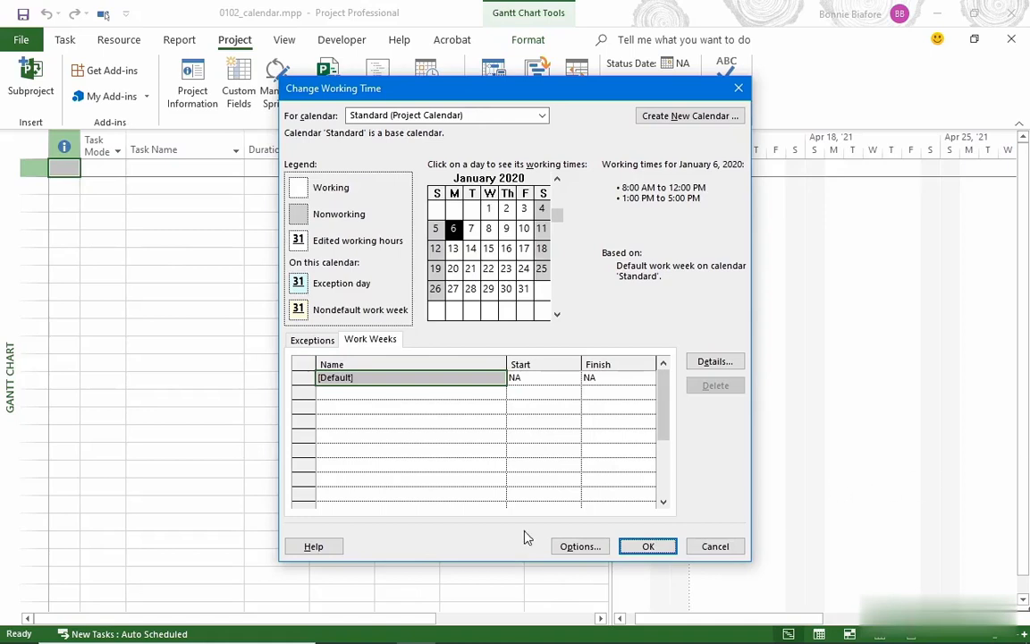
Add a nonworking exception named Memorial Day on 5/31/2021 to the Standard calendar
{"action": "left_click", "coordinate": [315, 340]}
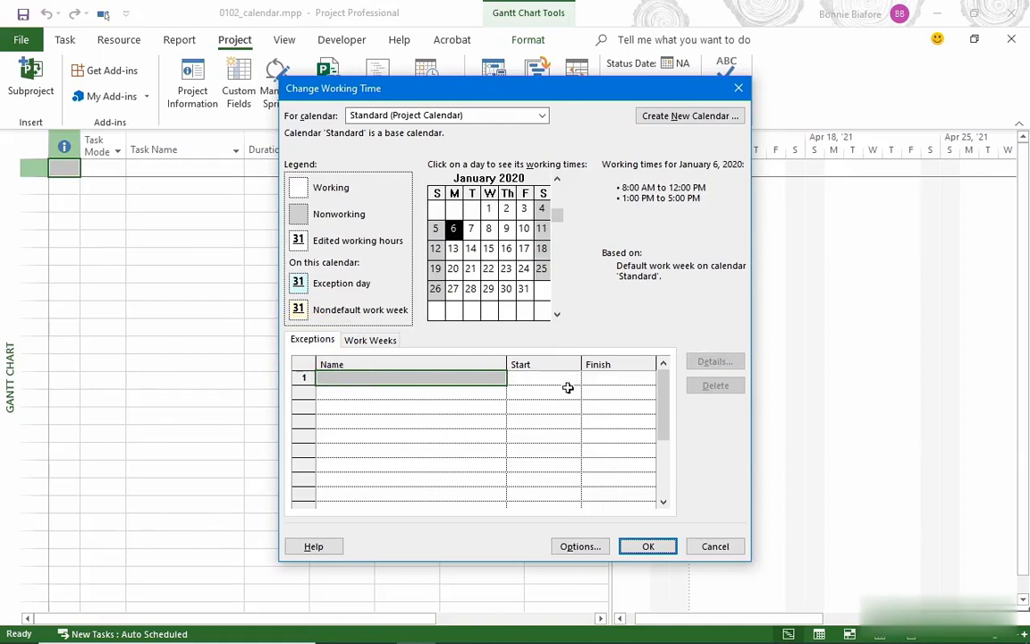
{"action": "left_click", "coordinate": [387, 382]}
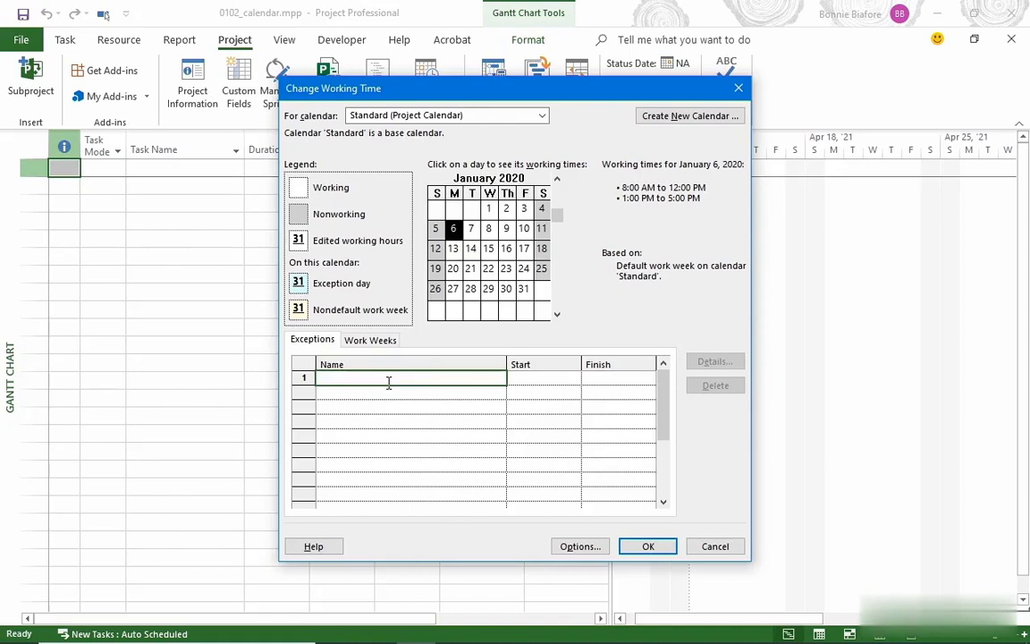
{"action": "type", "text": "Memorial Day"}
{"action": "key", "text": "Return"}
{"action": "left_click", "coordinate": [561, 379]}
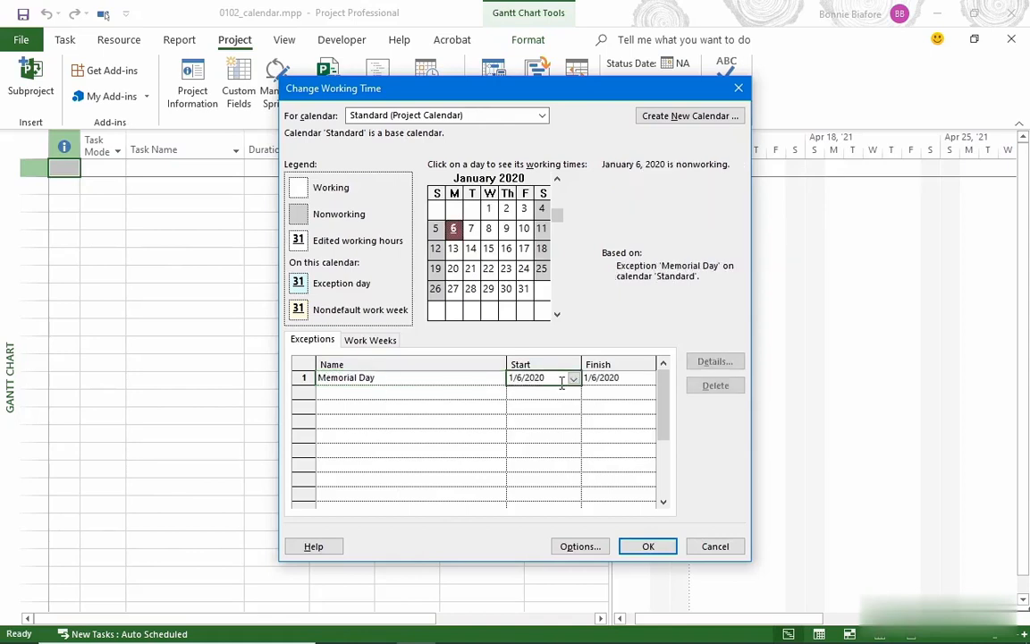
{"action": "type", "text": "5/31/2021"}
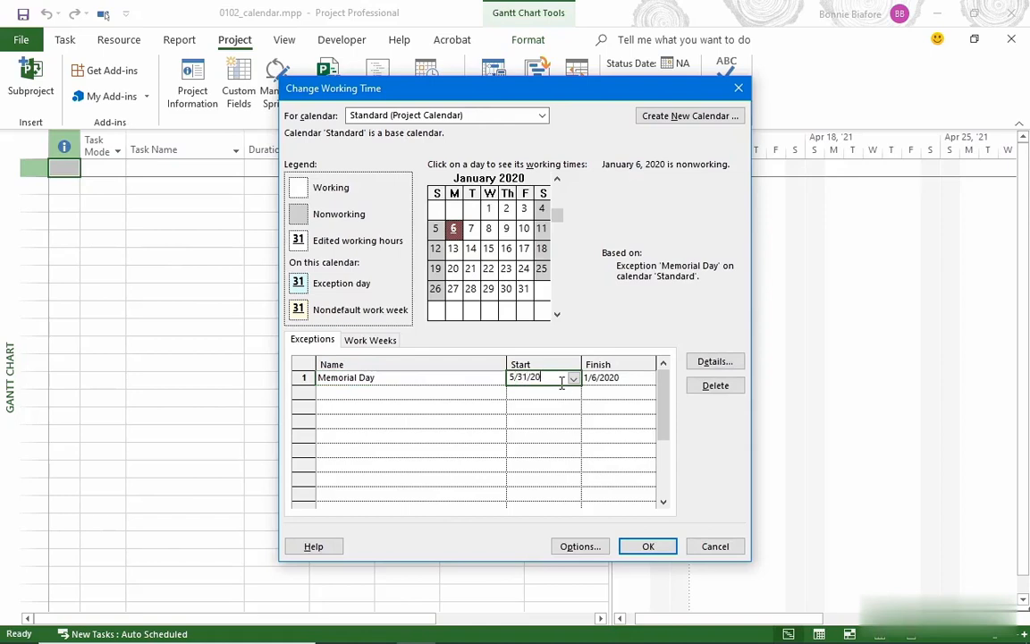
{"action": "key", "text": "Return"}
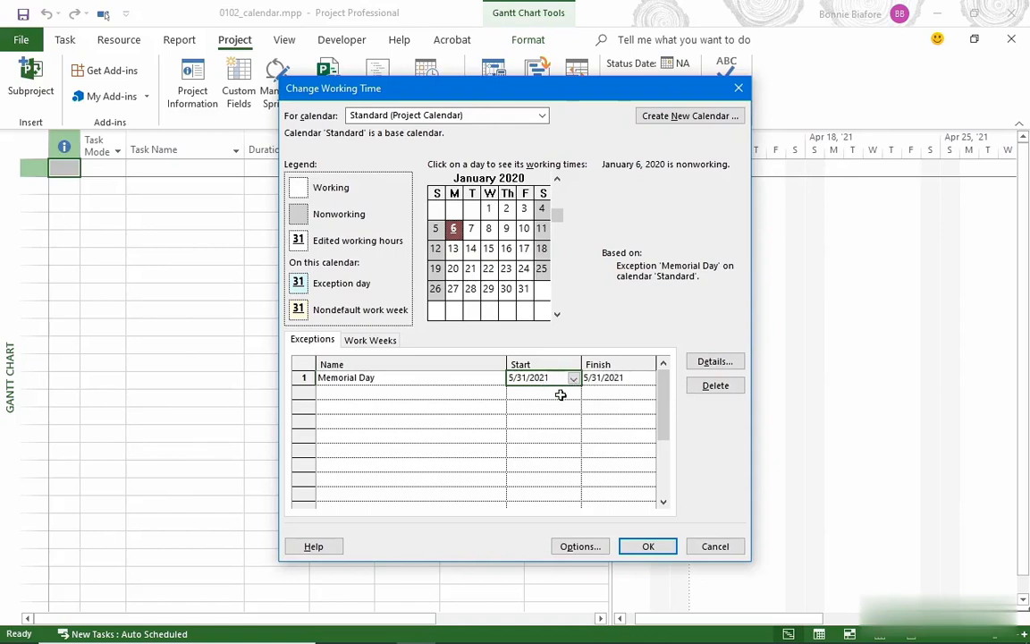
Add an Independence Day exception on 7/4/2021 to the Standard calendar and apply the working time changes
{"action": "left_click", "coordinate": [354, 394]}
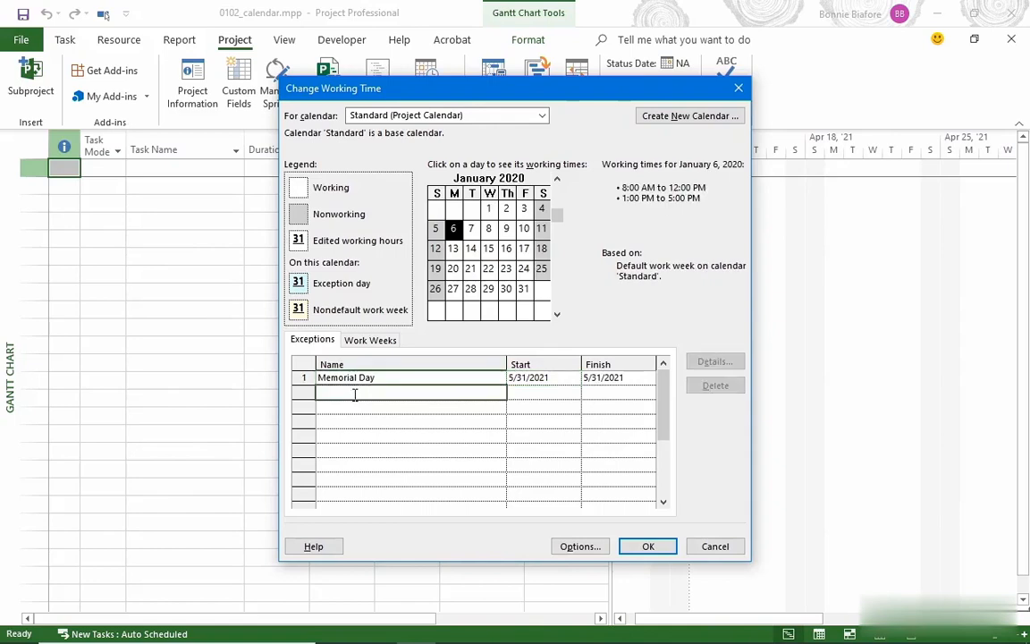
{"action": "type", "text": "Independence Day"}
{"action": "key", "text": "Return"}
{"action": "left_click", "coordinate": [536, 392]}
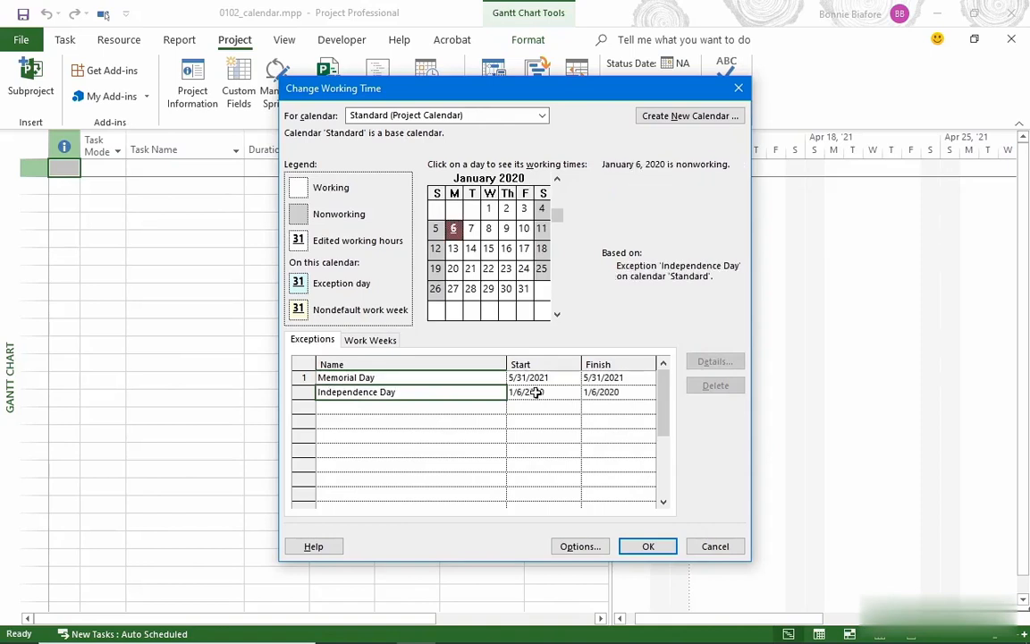
{"action": "type", "text": "7/4/2021"}
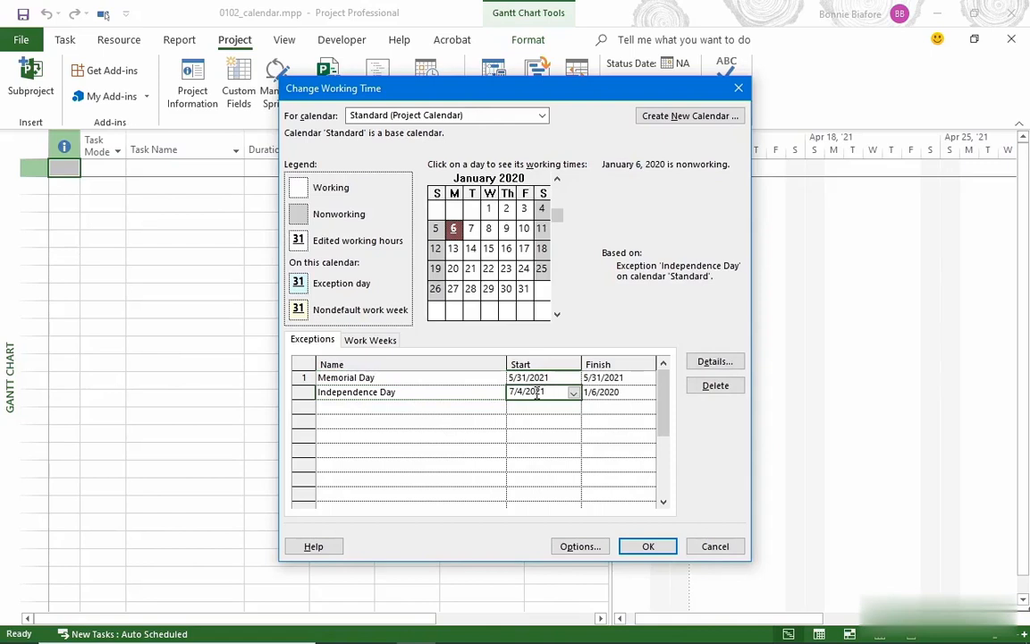
{"action": "key", "text": "Return"}
{"action": "left_click", "coordinate": [647, 546]}
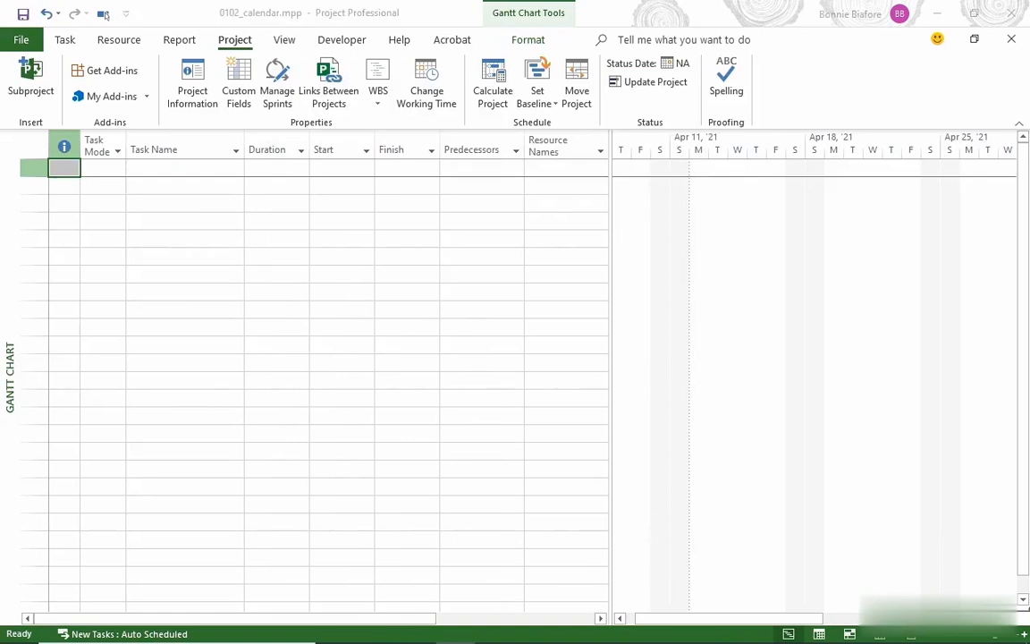
Review the project's calendar options for default start and end times, hours per day and week, and days per month
{"action": "left_click", "coordinate": [24, 40]}
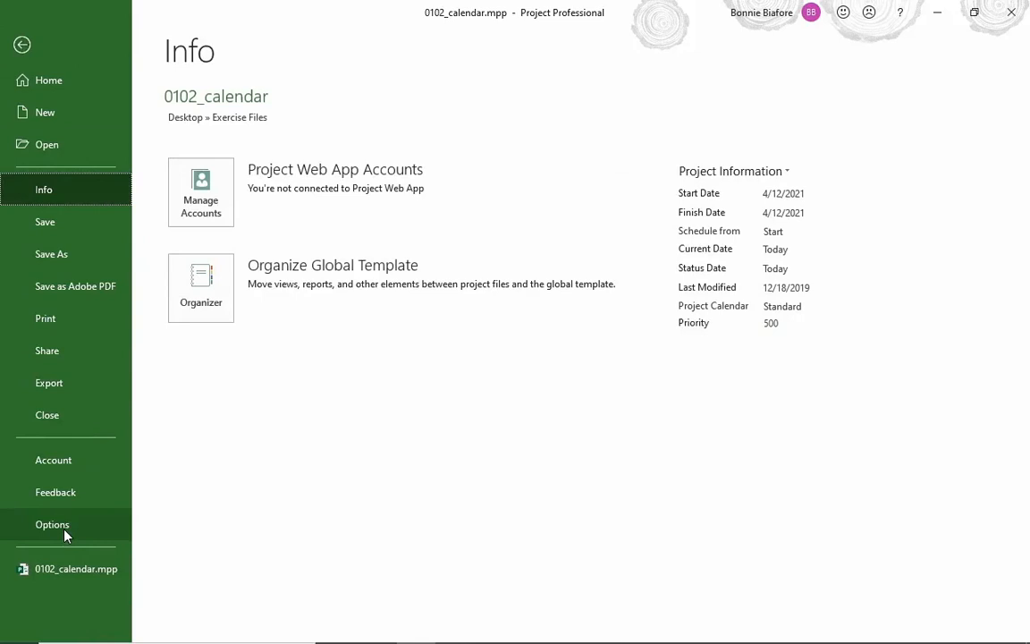
{"action": "left_click", "coordinate": [52, 525]}
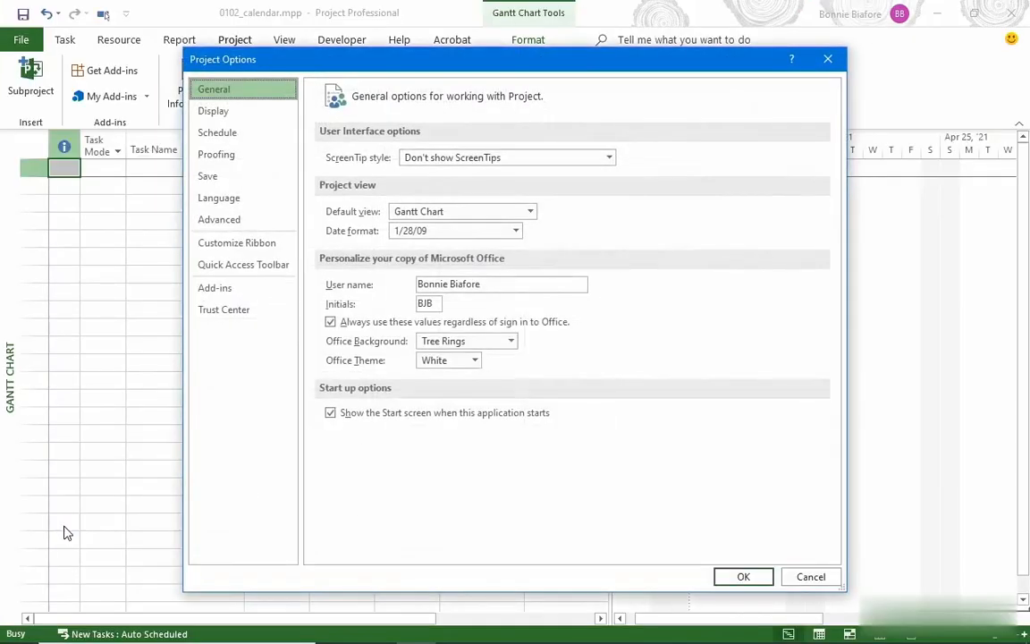
{"action": "left_click", "coordinate": [237, 134]}
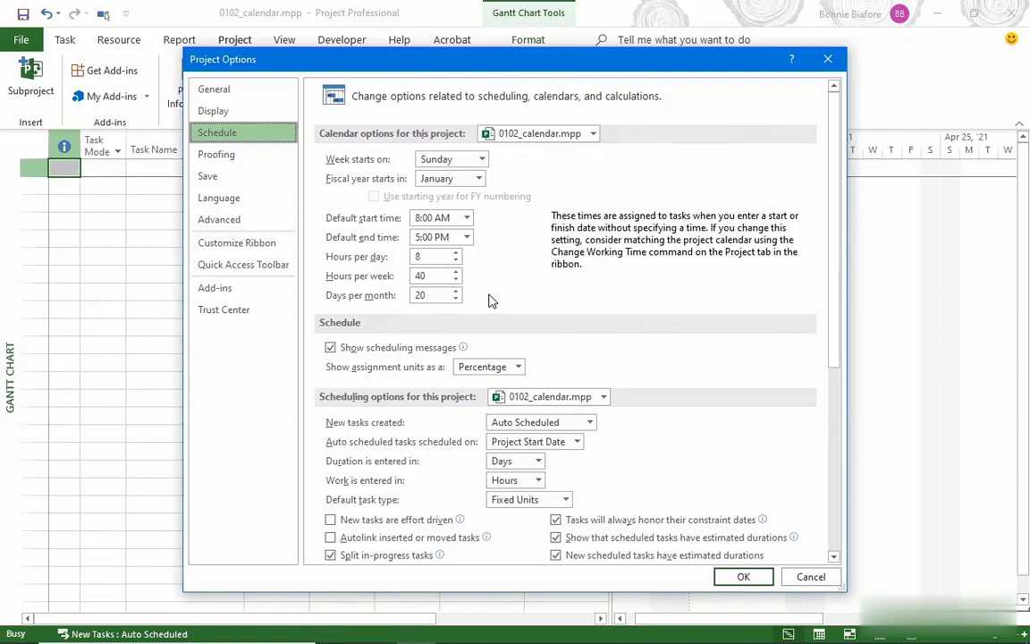
{"action": "left_click", "coordinate": [810, 577]}
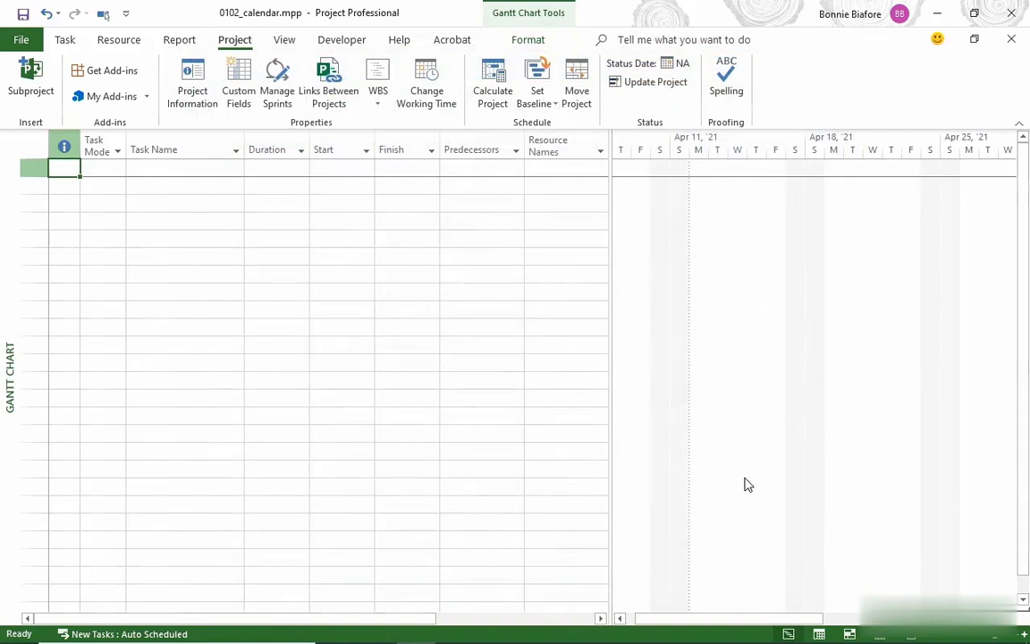
Check the calendar choices in the project information, pick Standard, and close without applying
{"action": "left_click", "coordinate": [192, 81]}
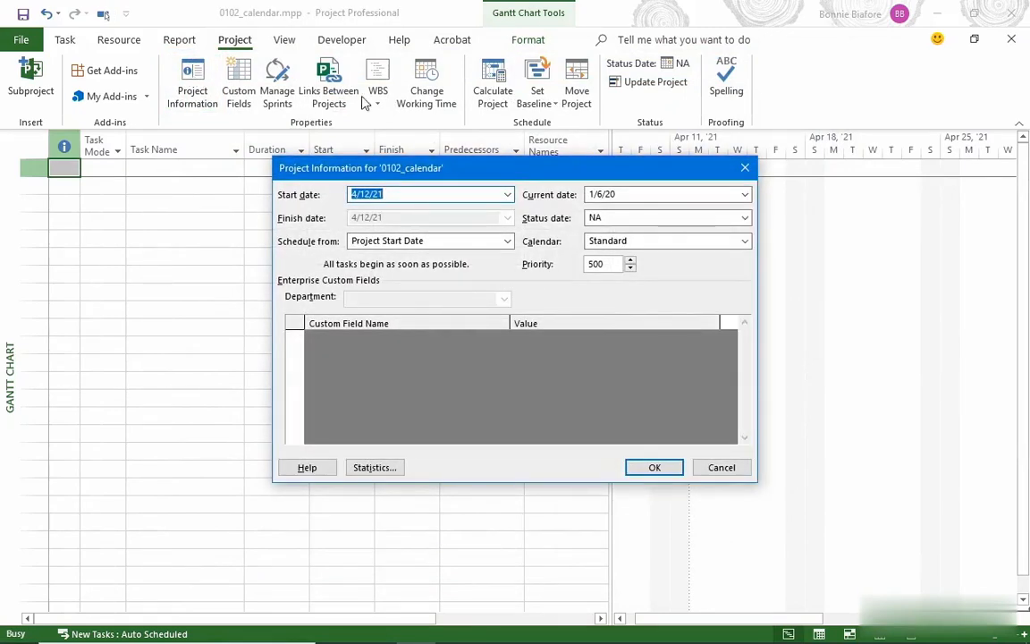
{"action": "left_click", "coordinate": [651, 241]}
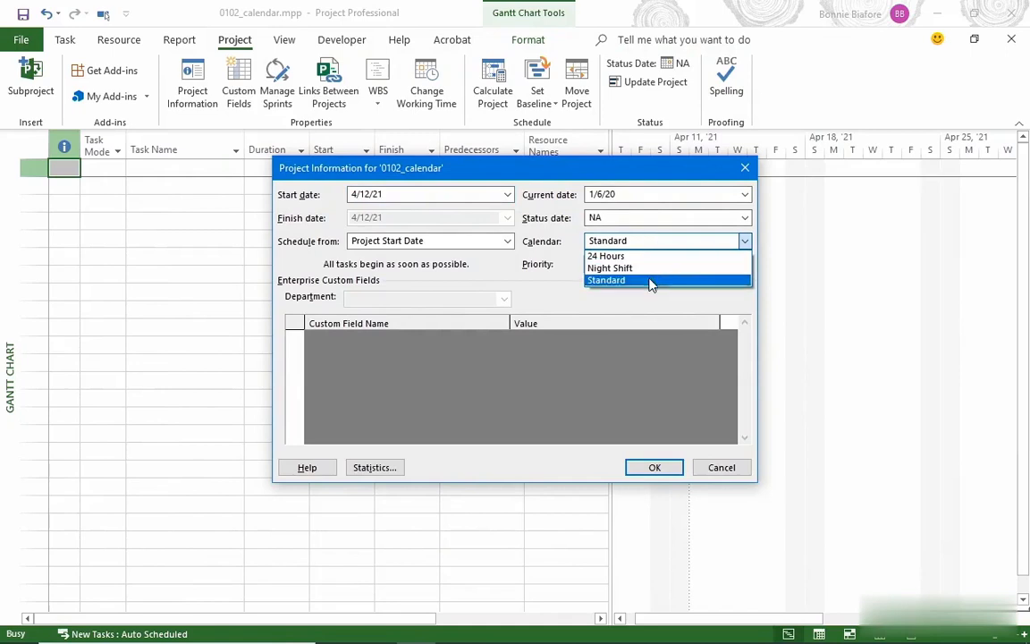
{"action": "left_click", "coordinate": [651, 281]}
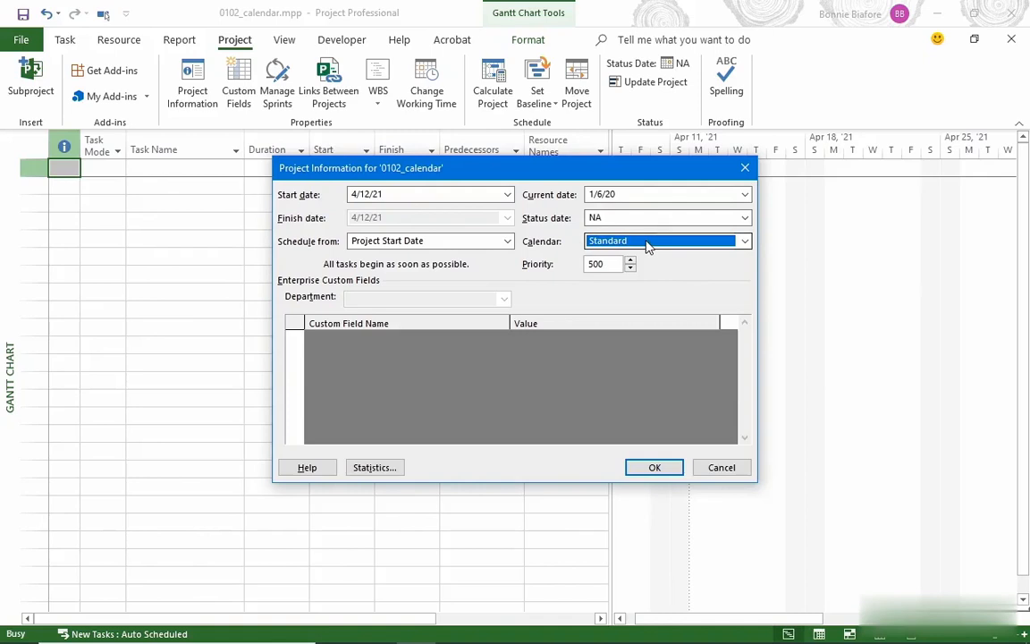
{"action": "left_click", "coordinate": [736, 469]}
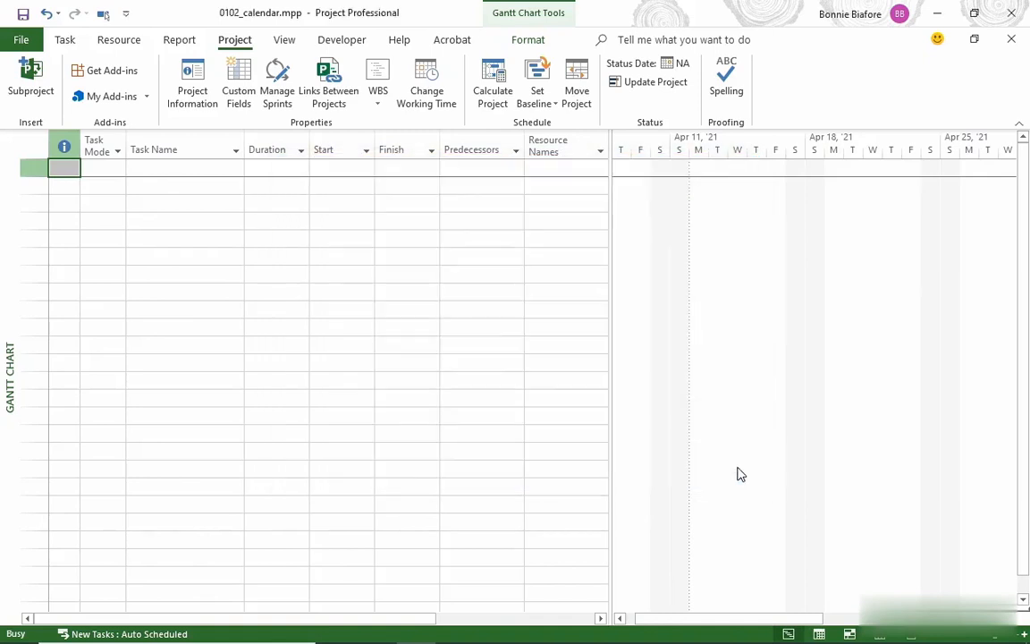